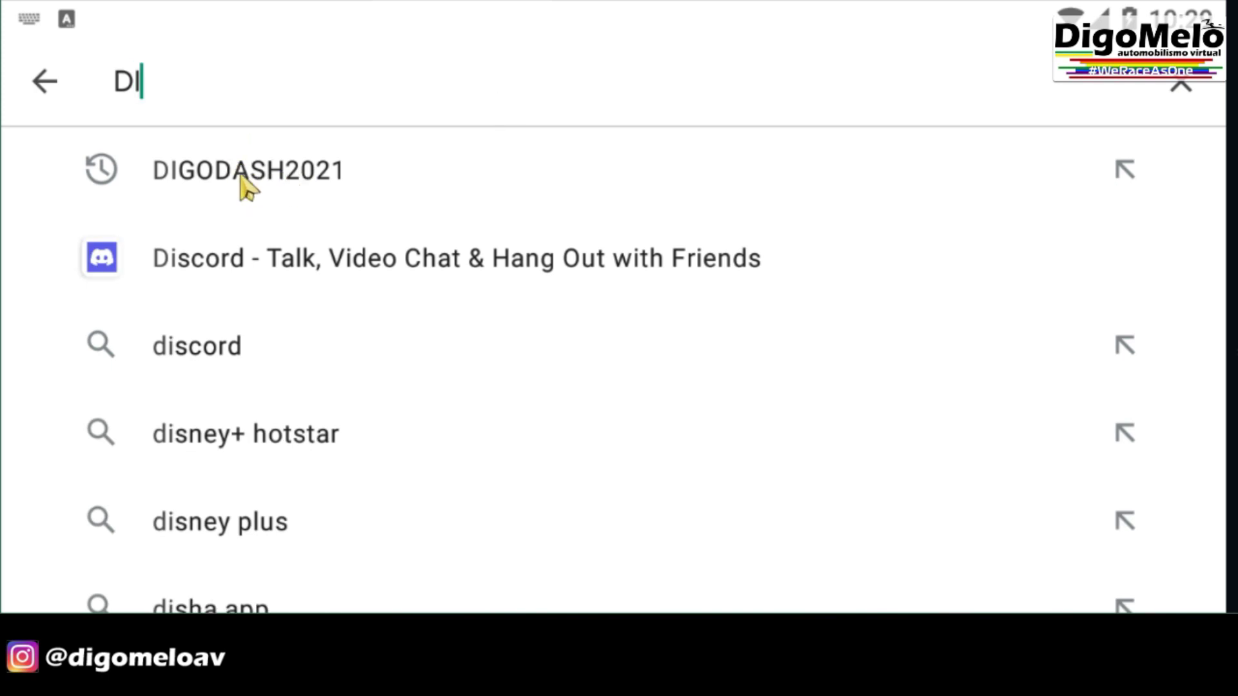
Search for DIGODASH2021 and open the DigoDash2021 Telemetry and Dashboard F1 Sim game listing.
click(261, 174)
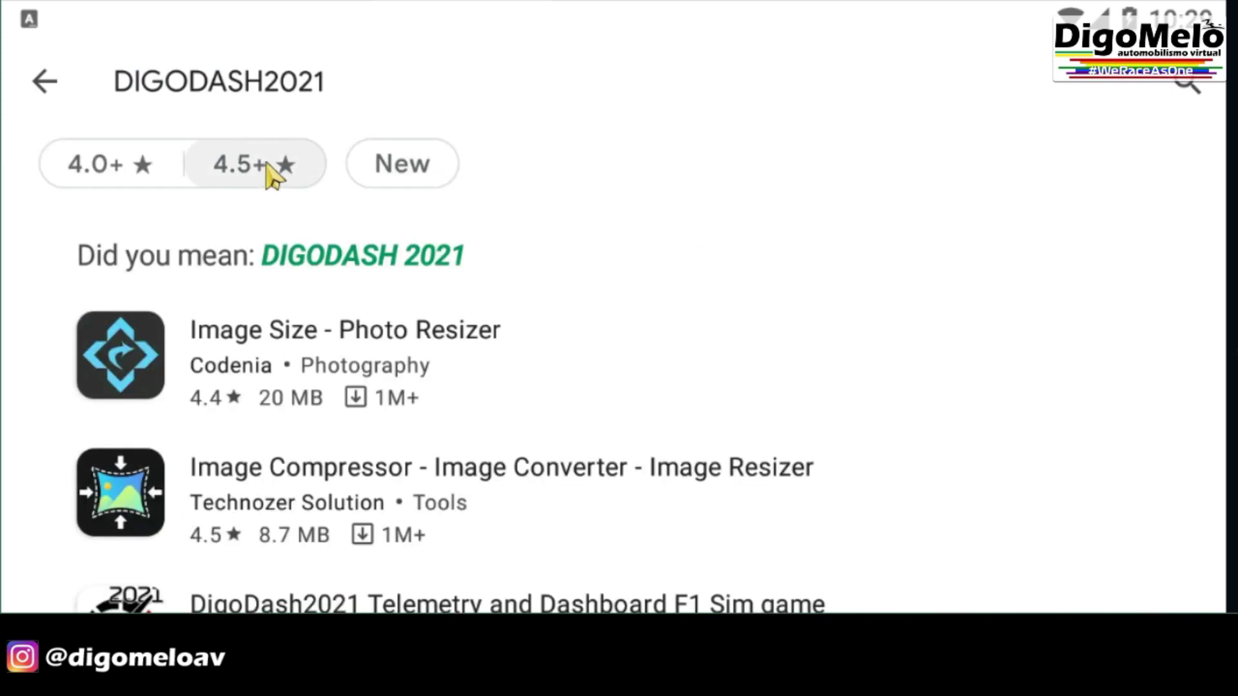
scroll(383, 303, down, 3)
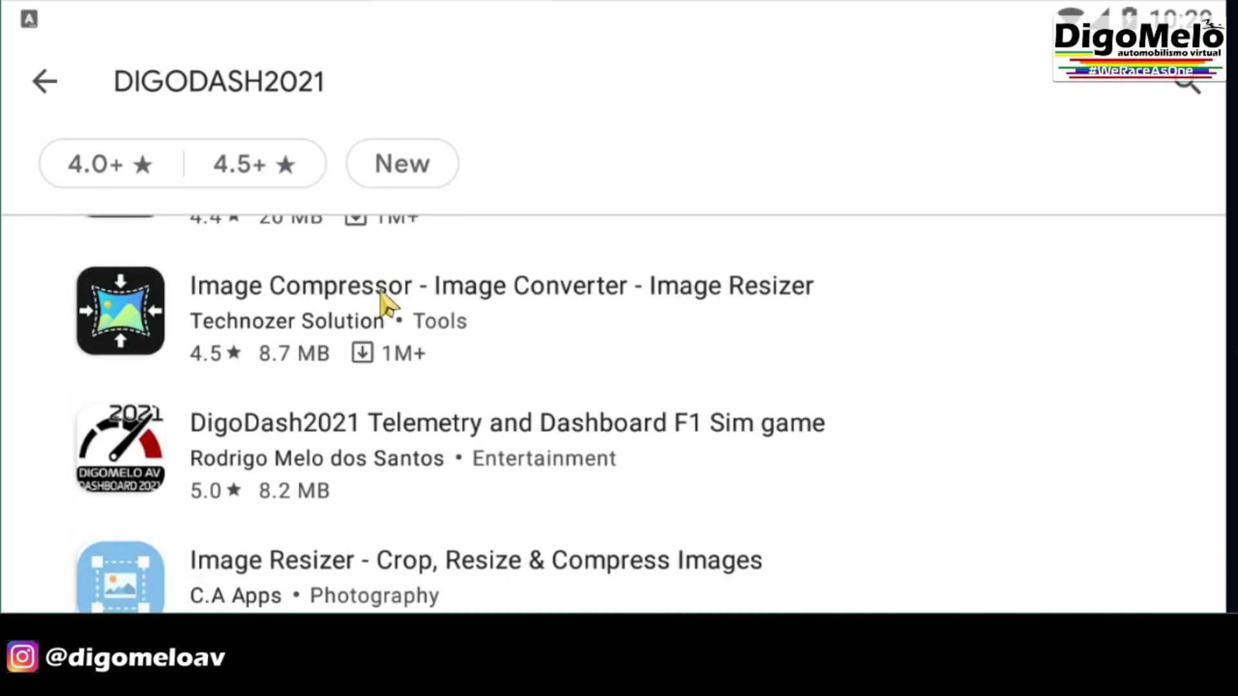
scroll(386, 304, up, 3)
scroll(367, 306, down, 3)
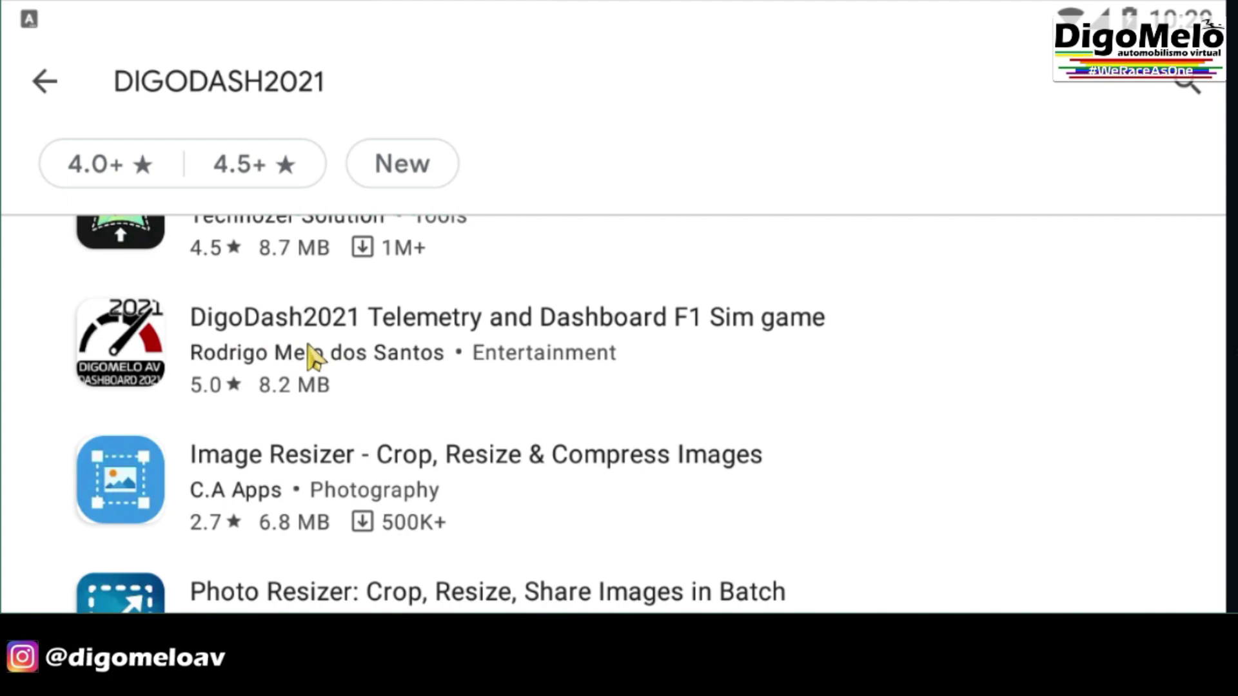
click(351, 352)
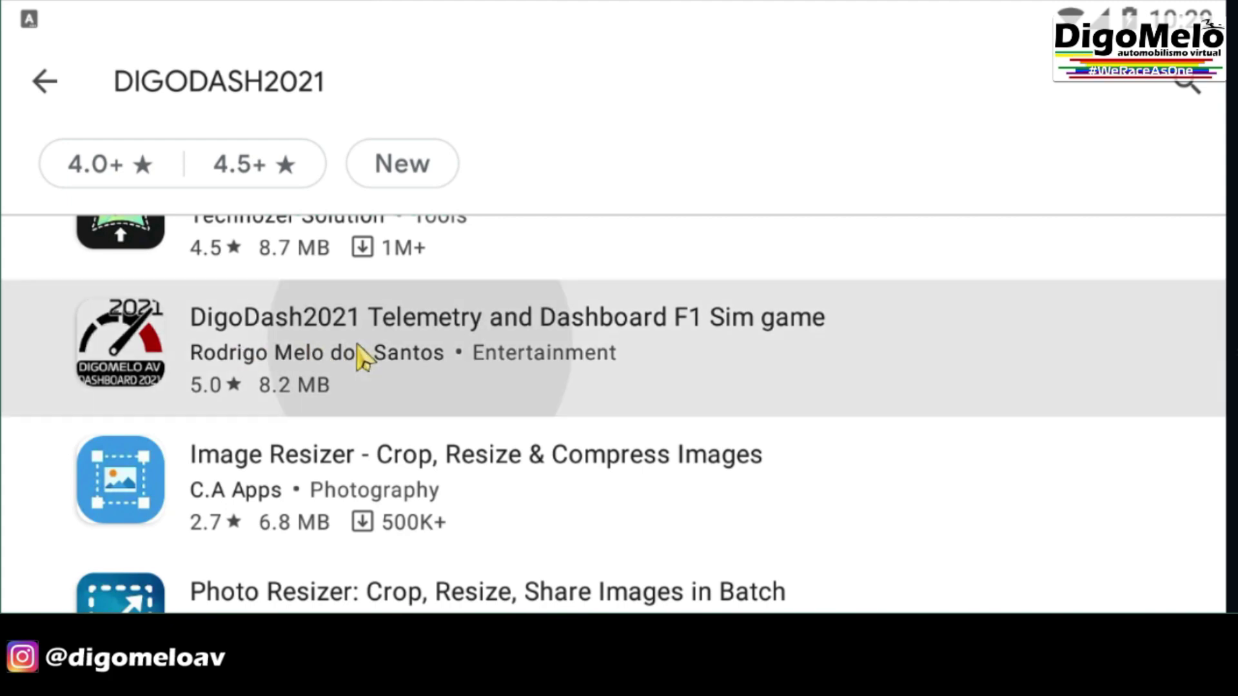
scroll(444, 351, down, 10)
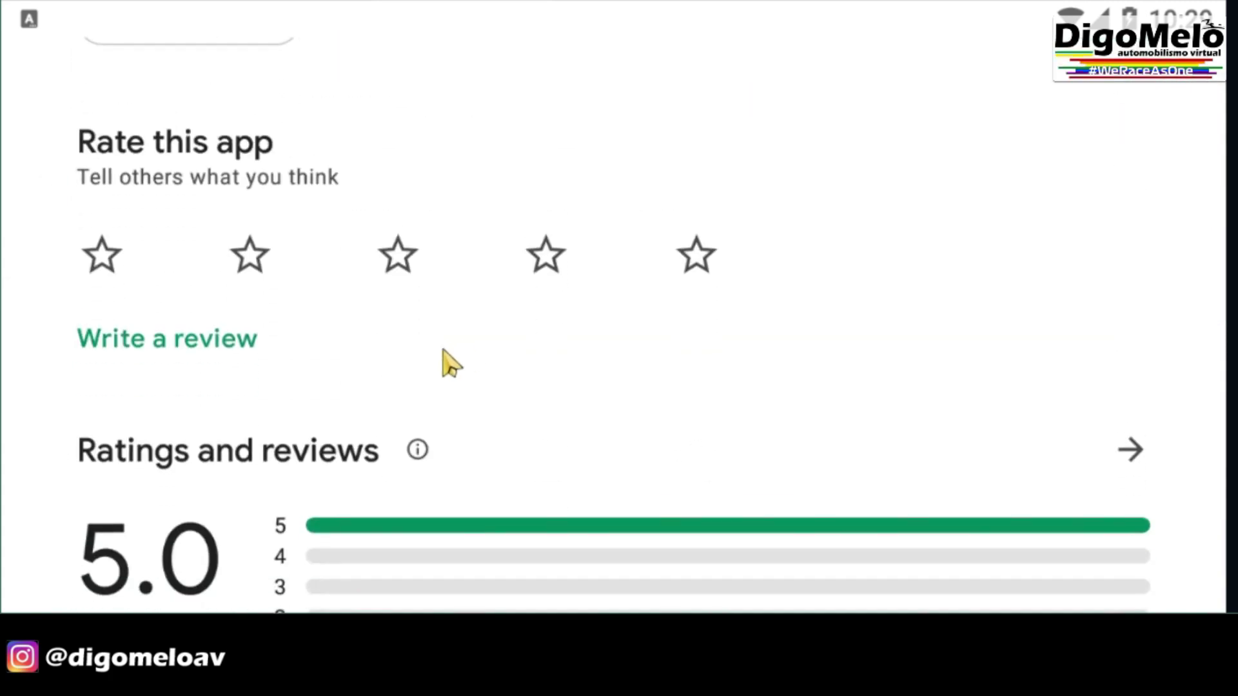
Give DigoDash2021 five stars with the review text 'Dash muito boa' and post it.
click(695, 239)
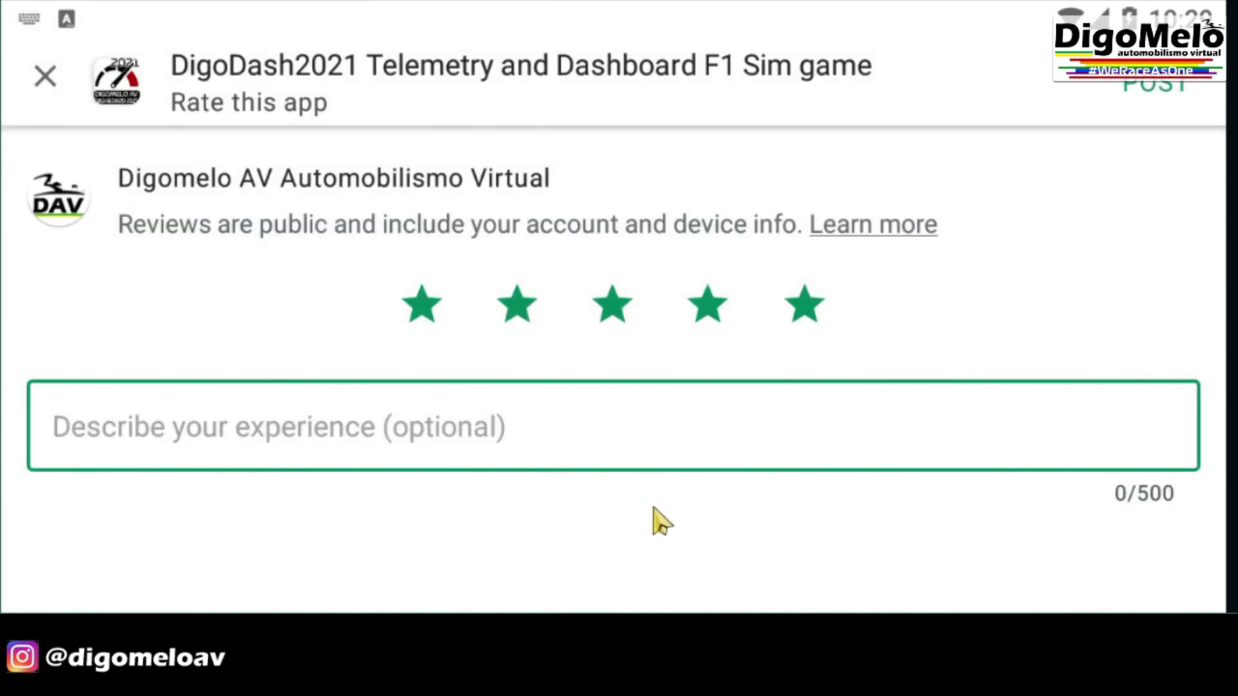
text(dASH)
key(BackSpace)
key(BackSpace)
key(BackSpace)
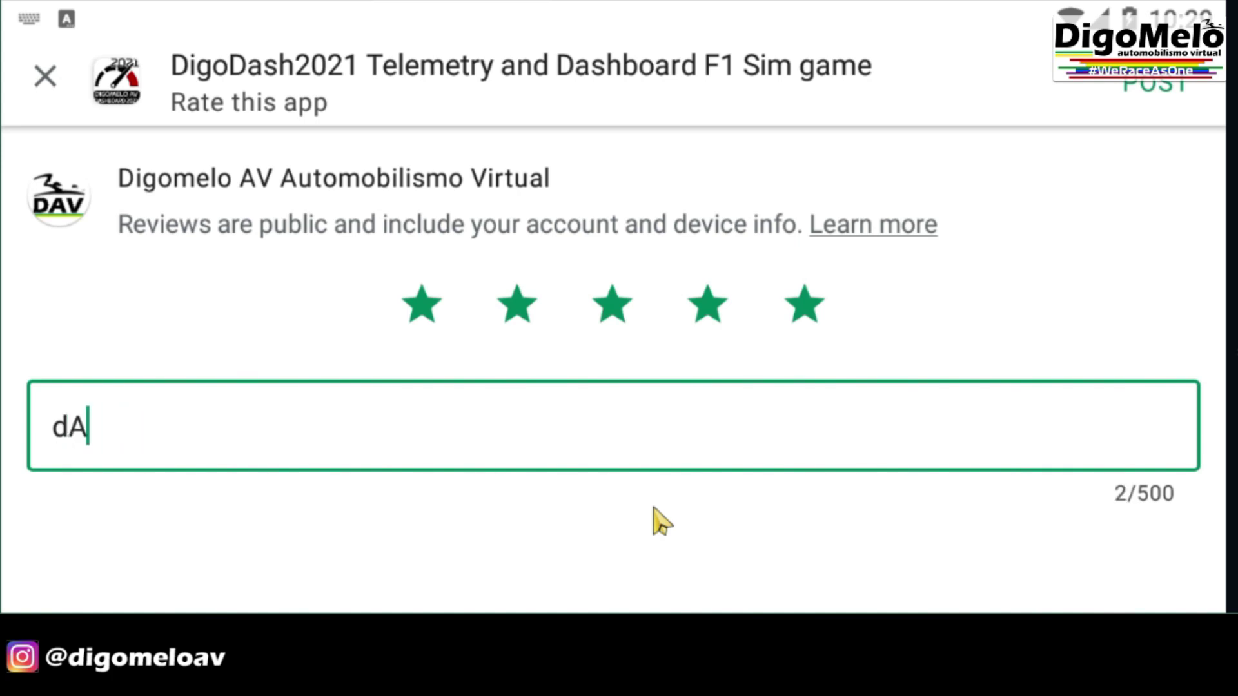
key(BackSpace)
key(BackSpace)
text(Dash)
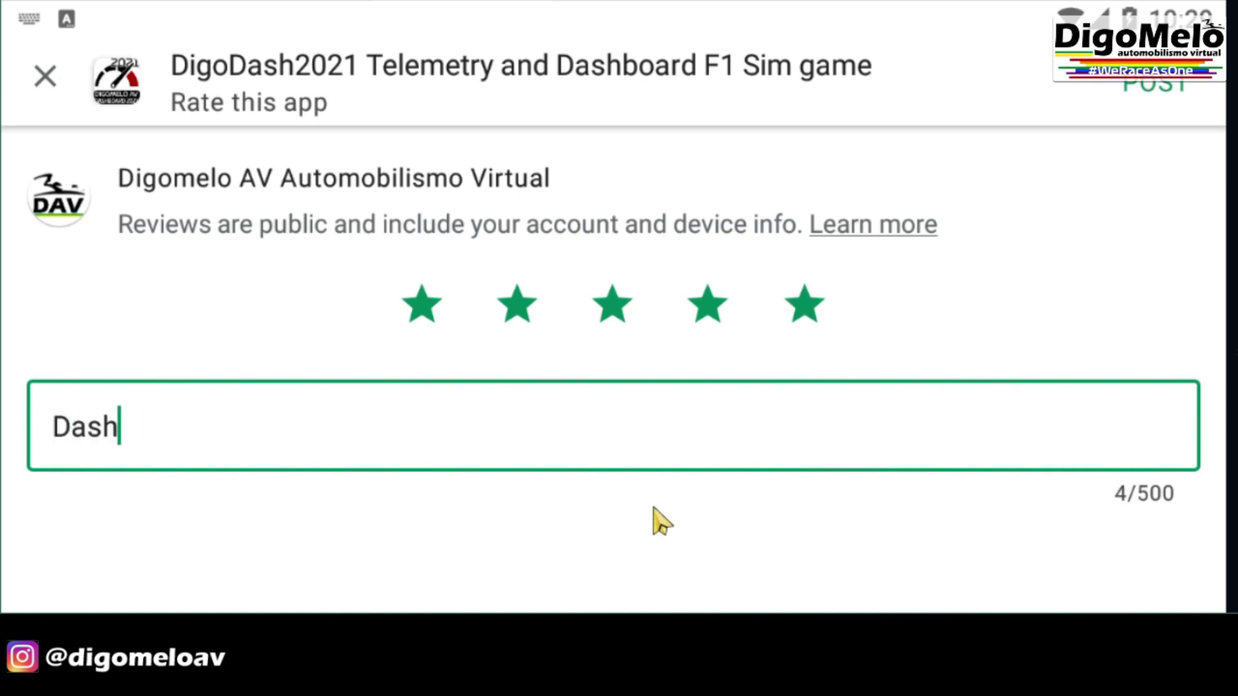
text( muito boa)
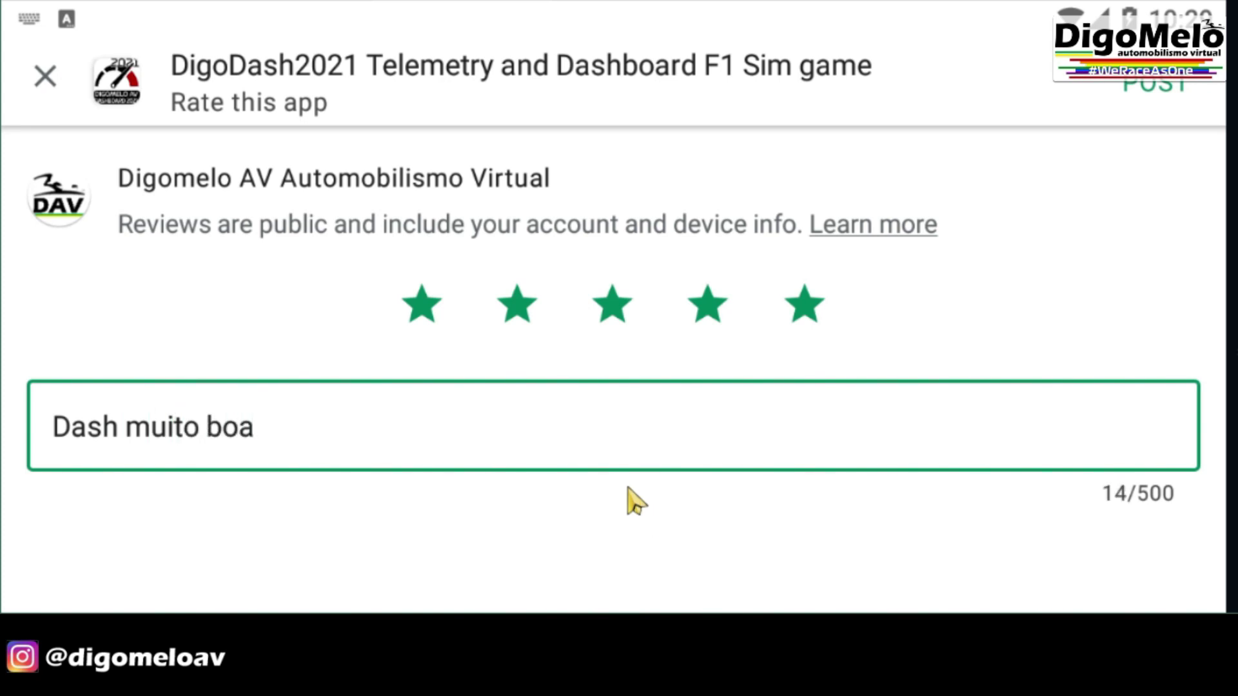
click(1180, 91)
click(475, 417)
scroll(630, 415, up, 10)
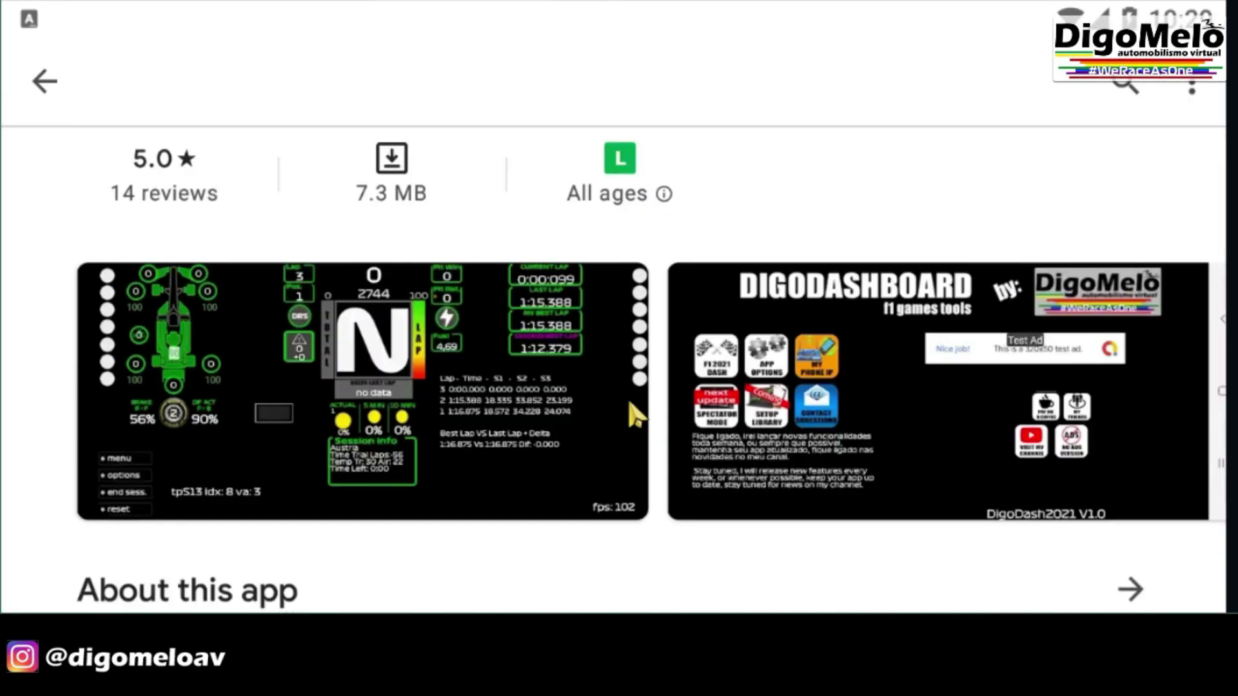
Install DigoDash2021 and open it to its V2.0 DIGODASHBOARD main menu.
click(1036, 233)
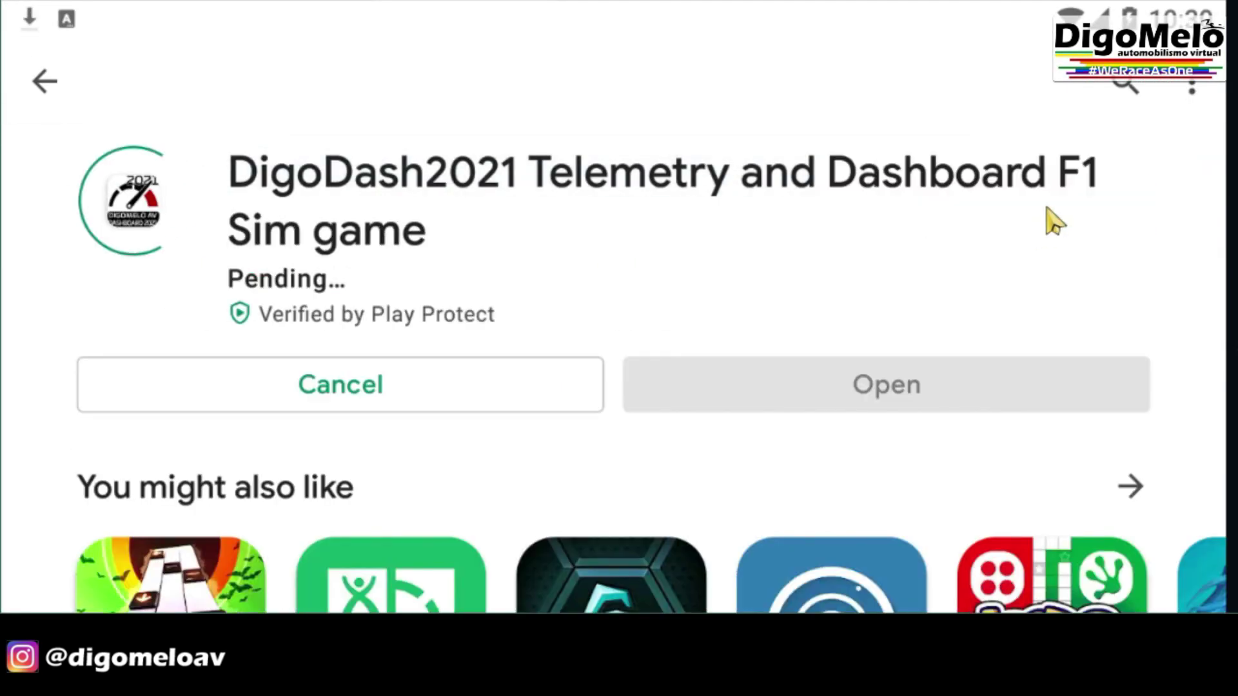
click(889, 390)
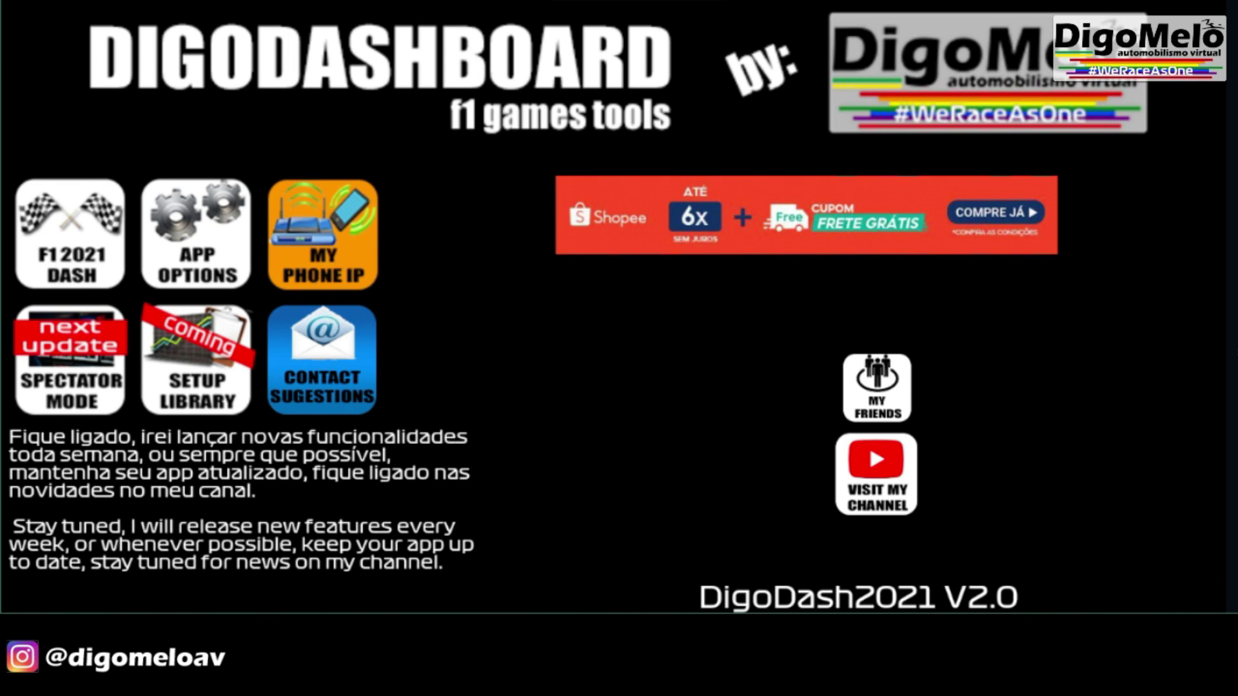
Show the phone's IP address and UDP setup instructions on the MY PHONE IP screen.
click(351, 264)
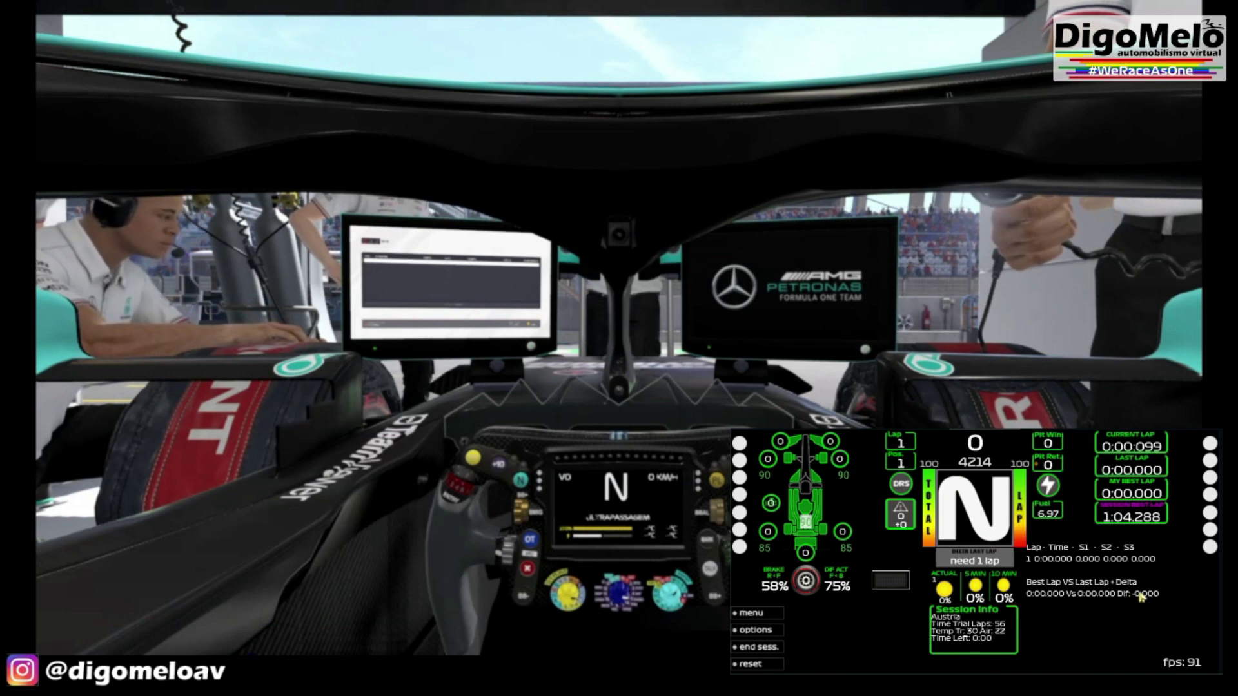
click(753, 613)
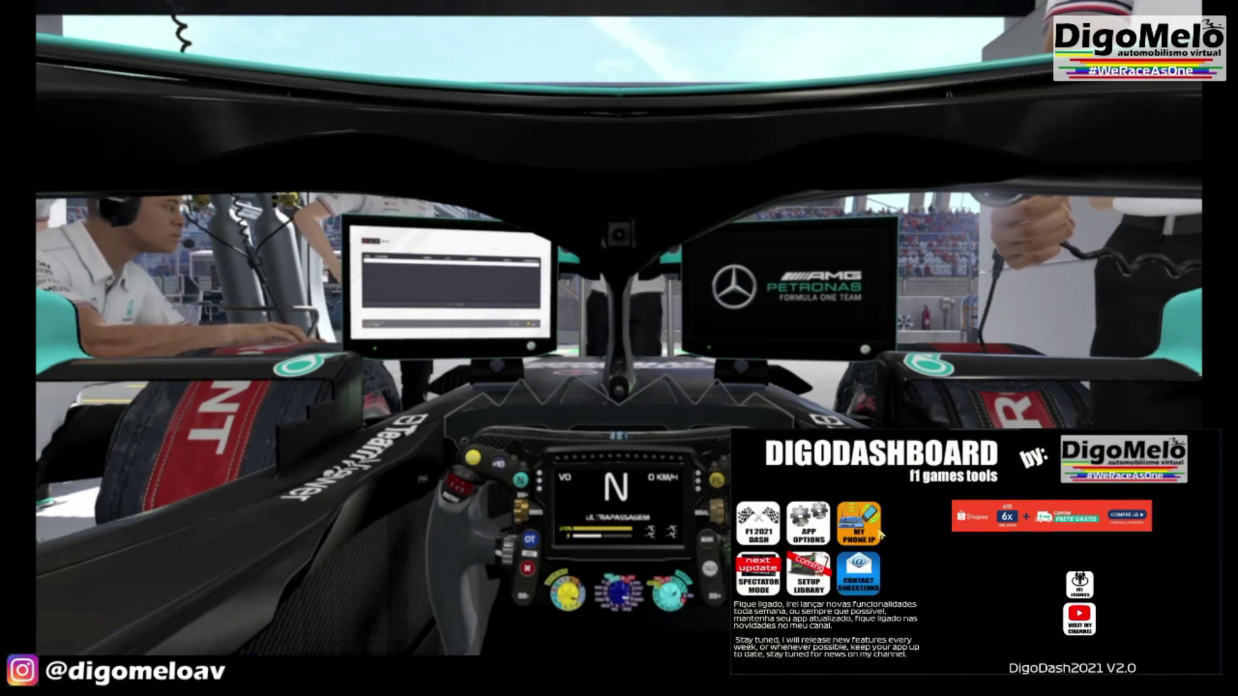
click(850, 523)
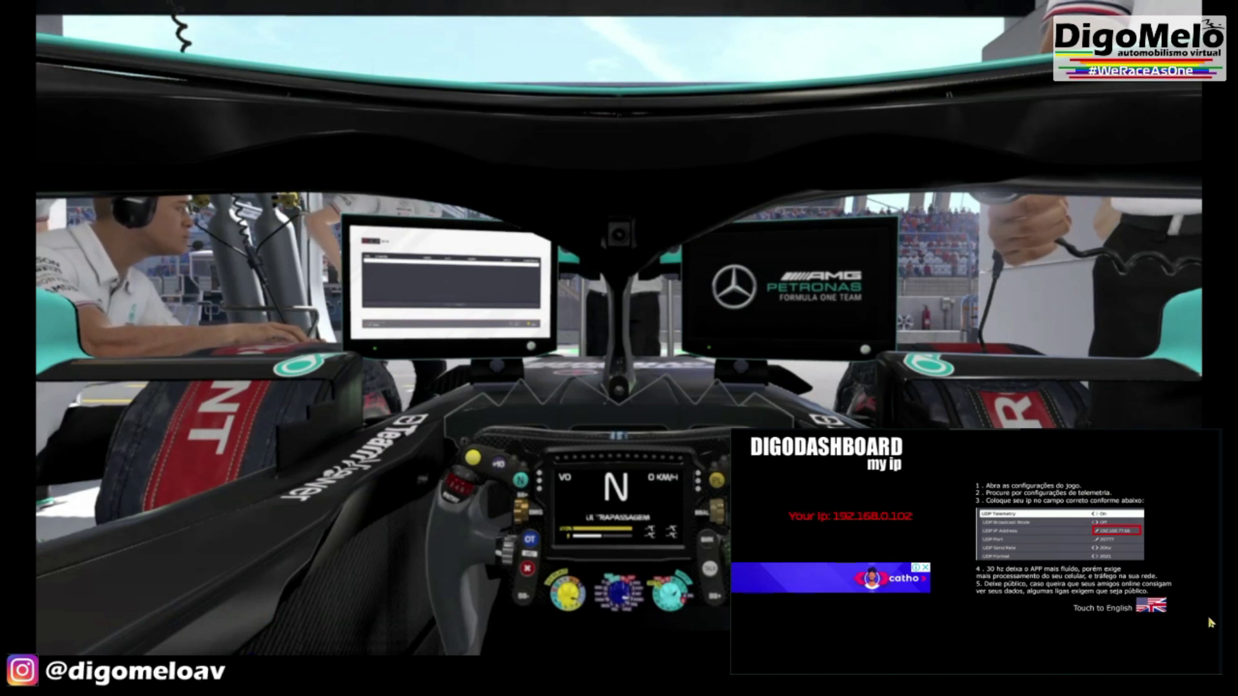
key(Escape)
click(755, 524)
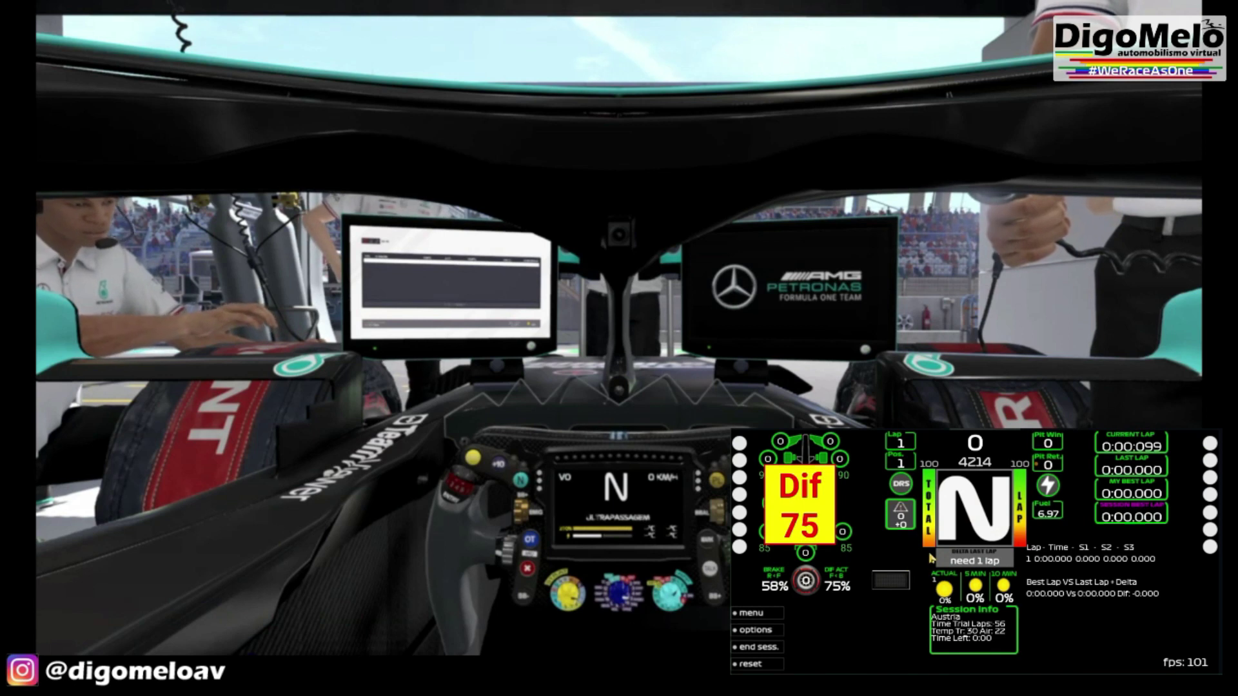
Open F1 2021's Configurações de Telemetria from the pause menu settings.
key(Escape)
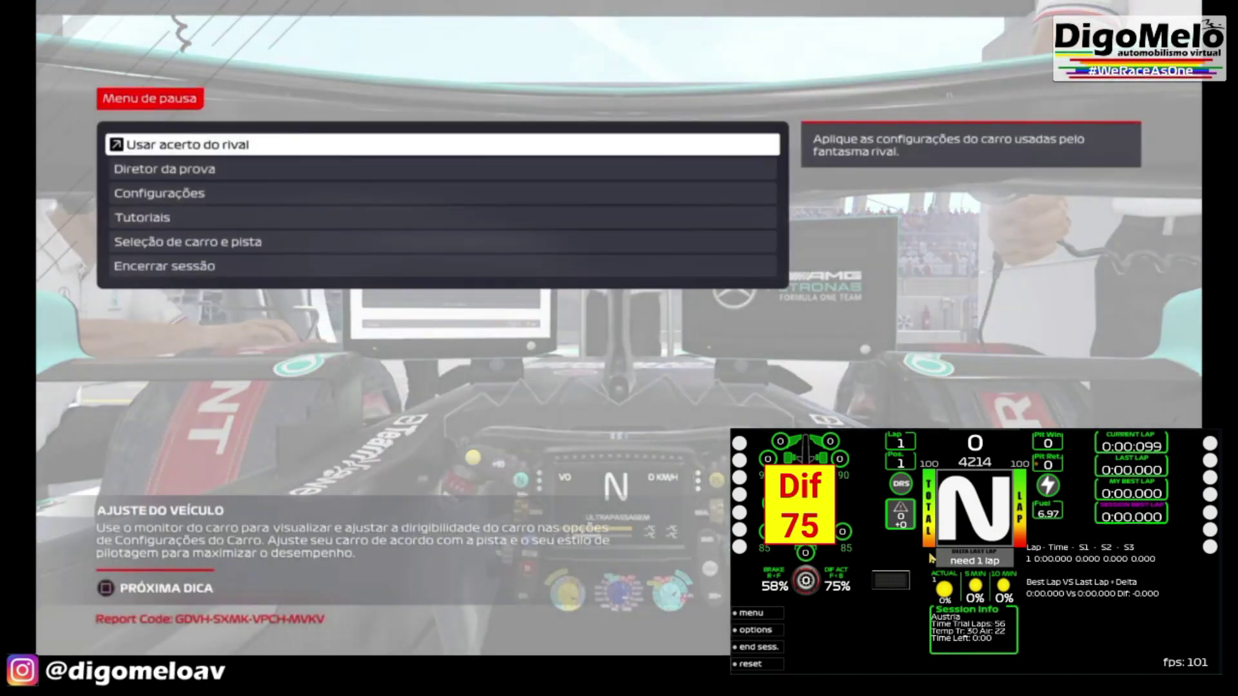
key(Down)
key(Down)
key(Return)
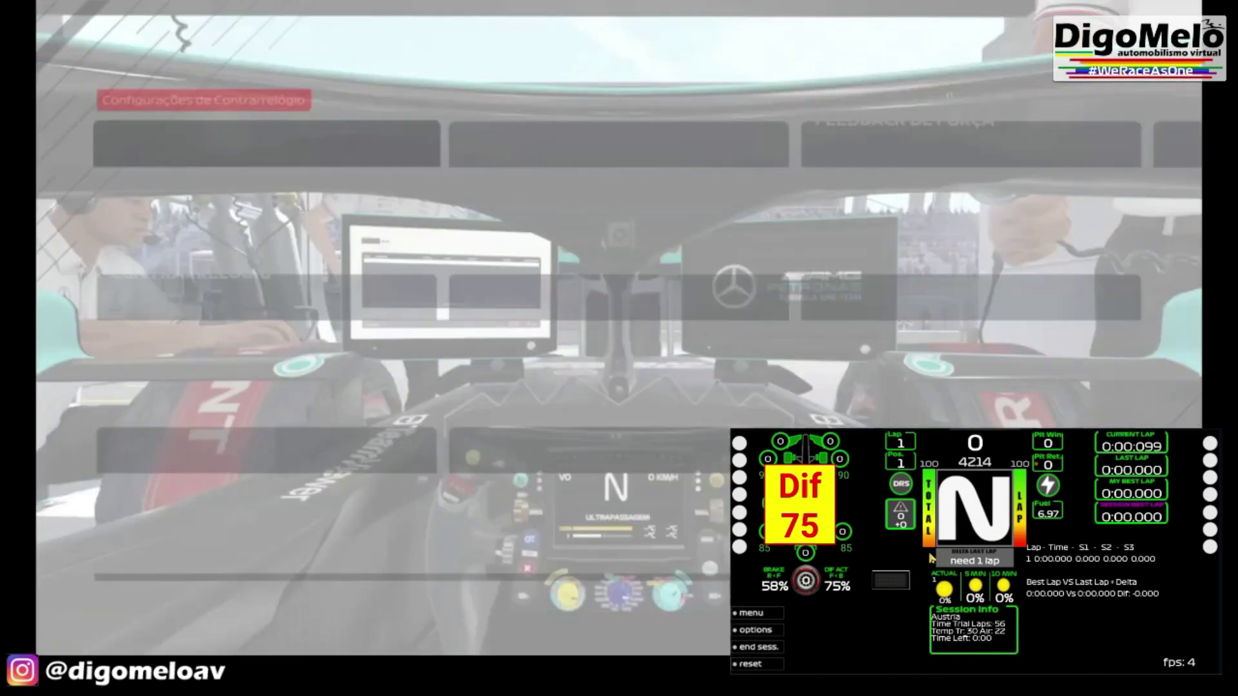
key(Right)
key(Right)
key(Right)
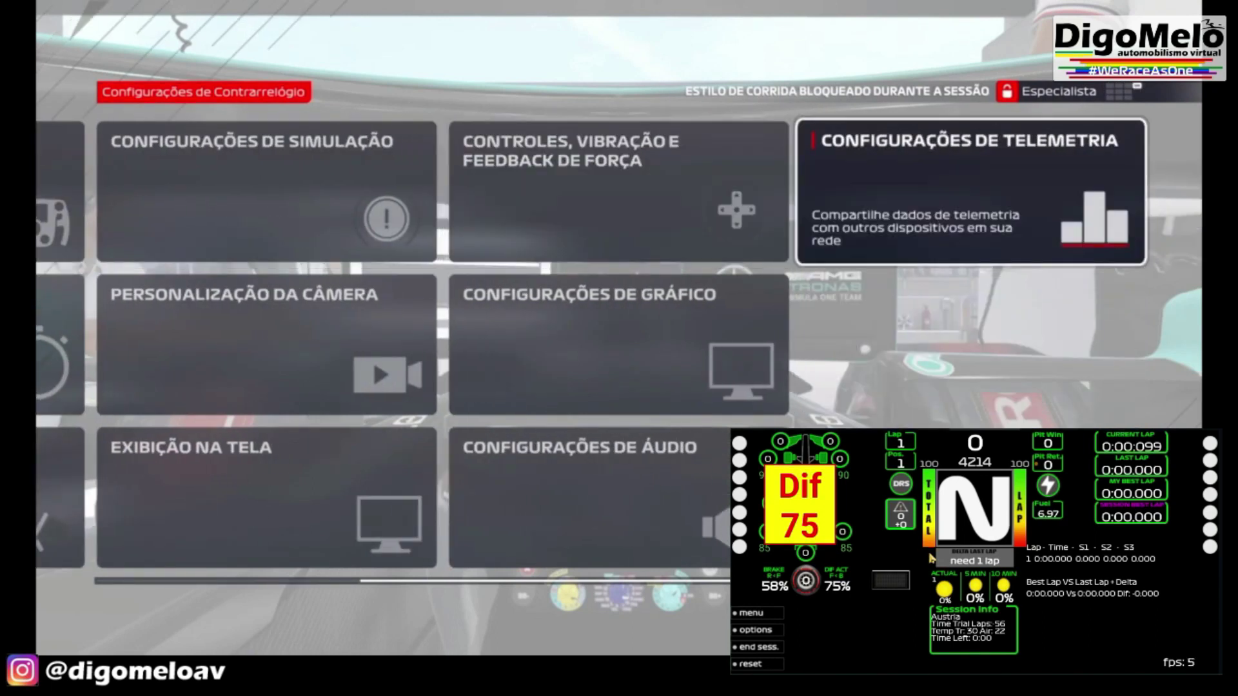
key(Return)
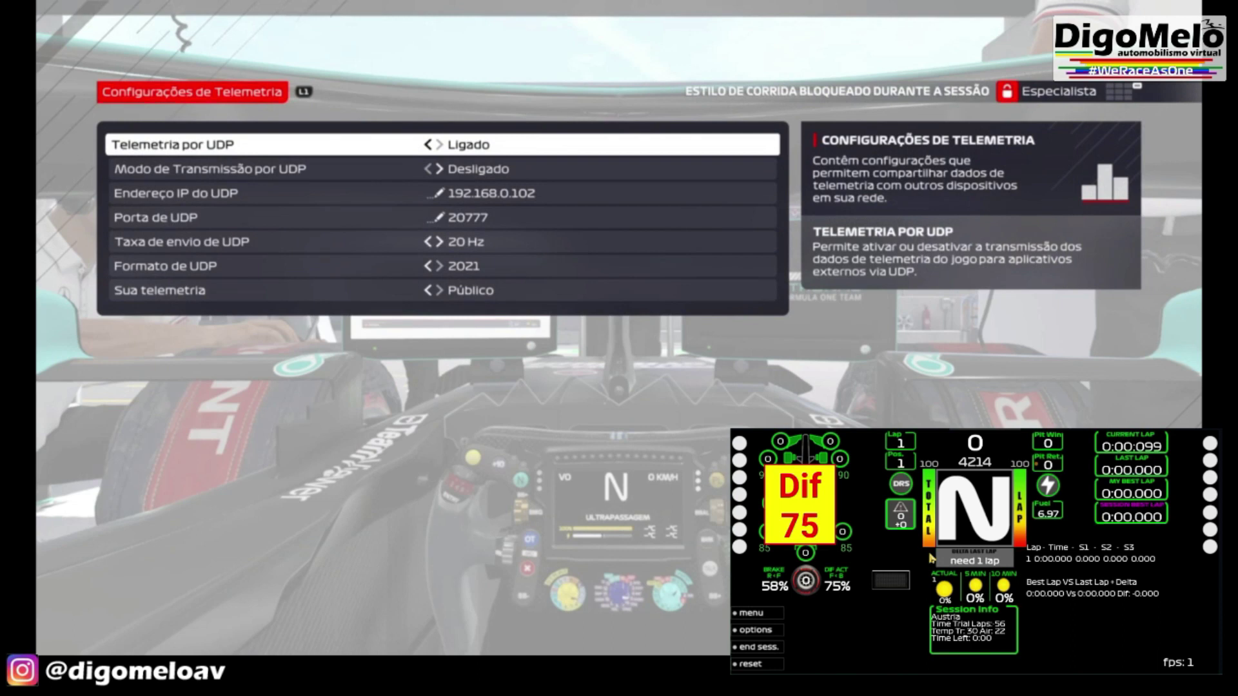
Check UDP port 20777 and keep the UDP IP address at 192.168.0.102.
key(Down)
key(Down)
key(Down)
key(Down)
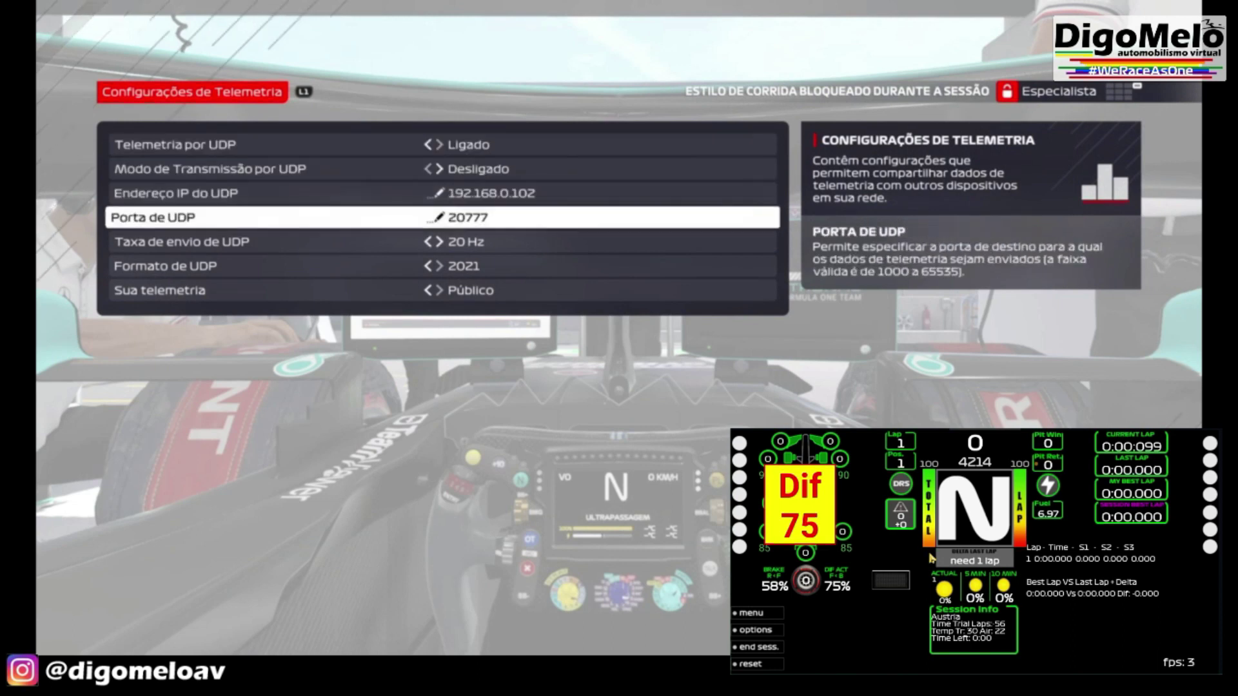
key(Up)
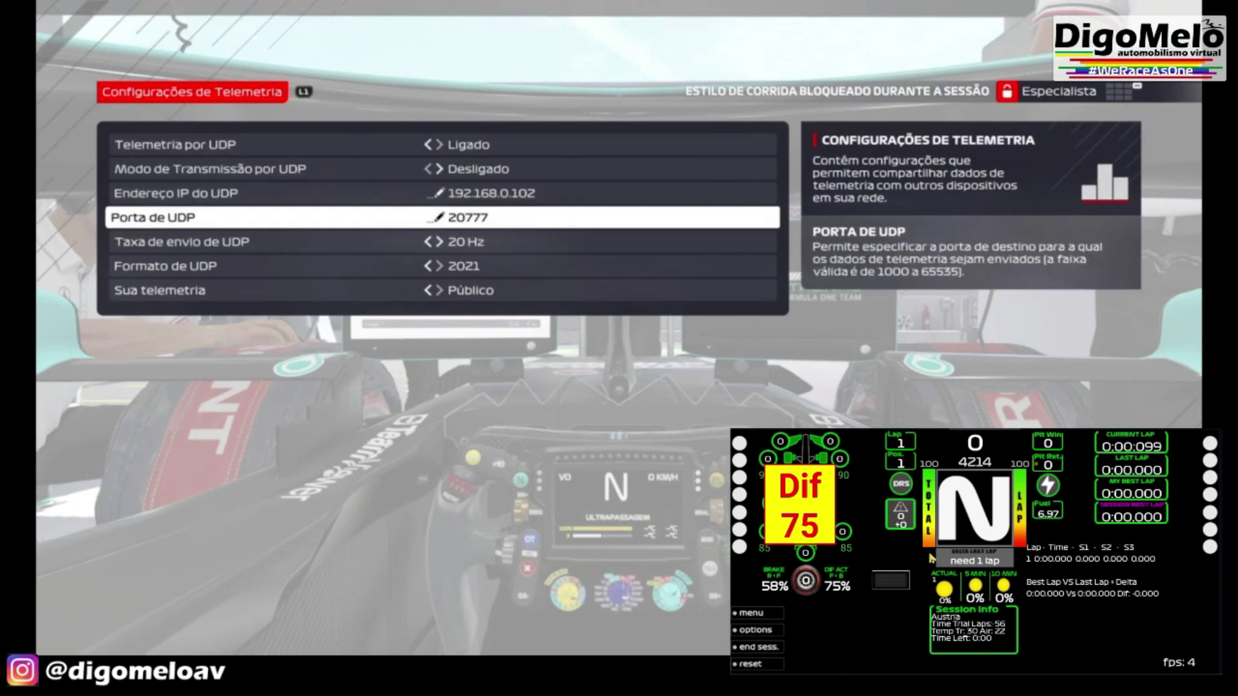
key(Up)
key(Return)
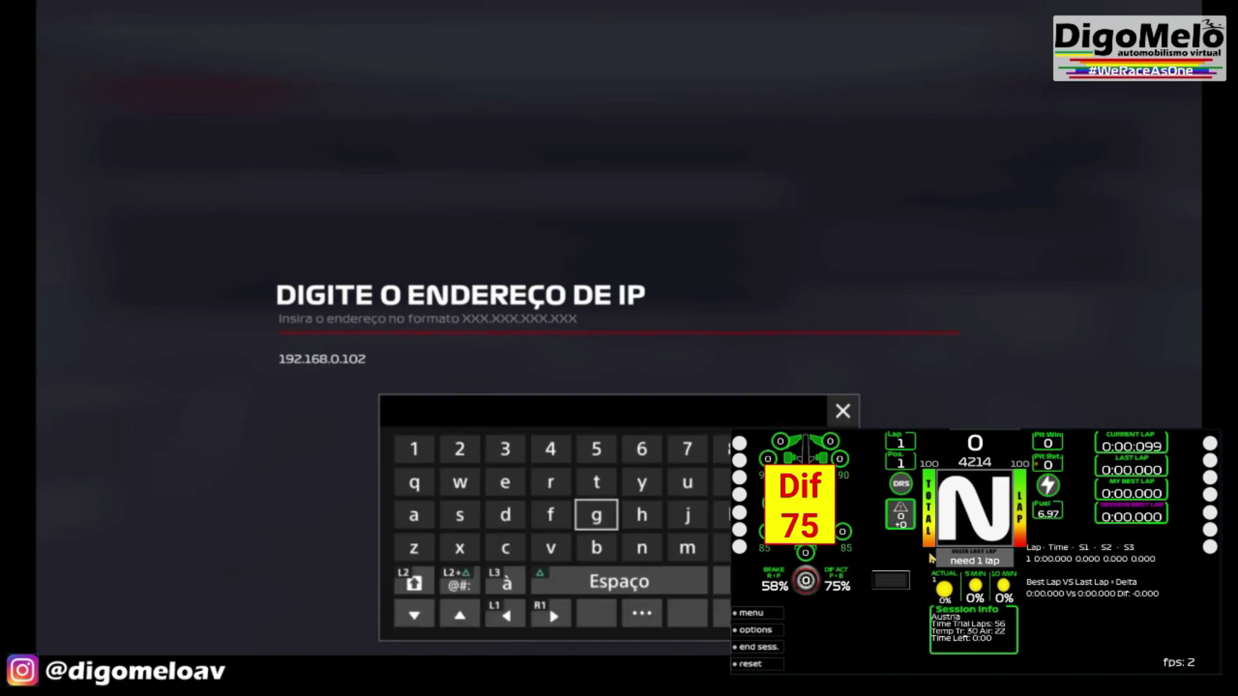
key(Right)
key(Up)
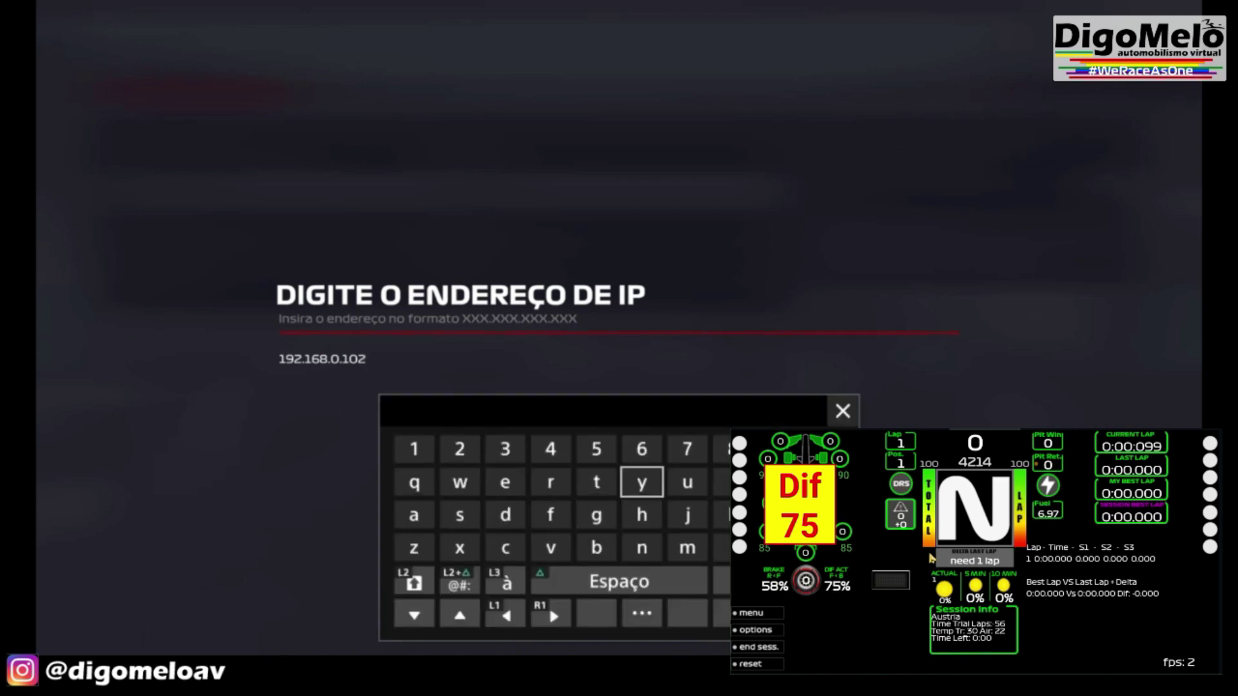
key(Escape)
Toggle the UDP send rate between 10 Hz and 20 Hz, finishing at 20 Hz.
key(Down)
key(Down)
key(Left)
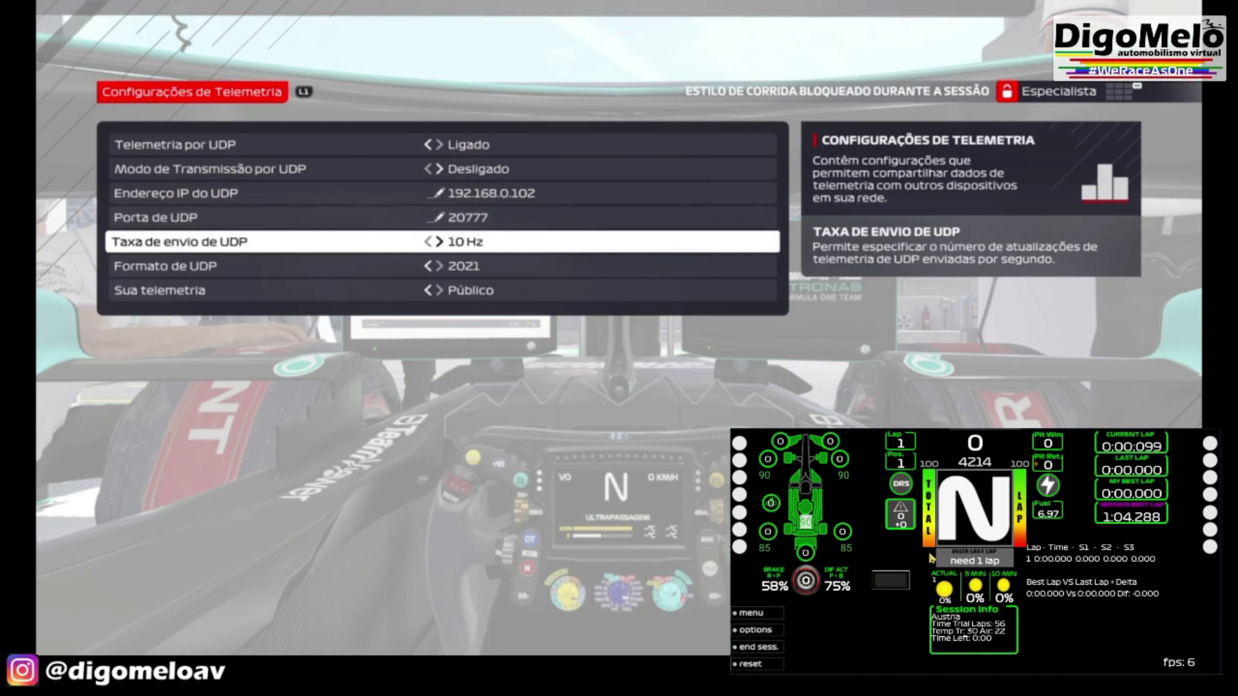
key(Right)
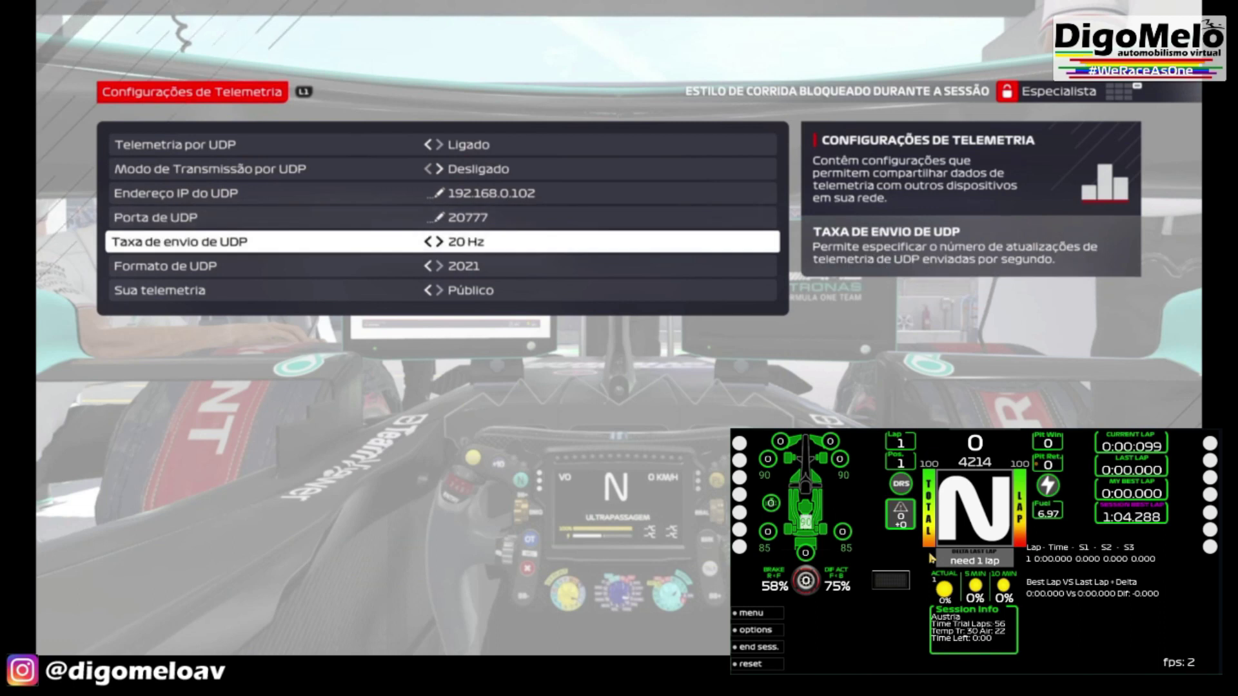
key(Right)
key(Left)
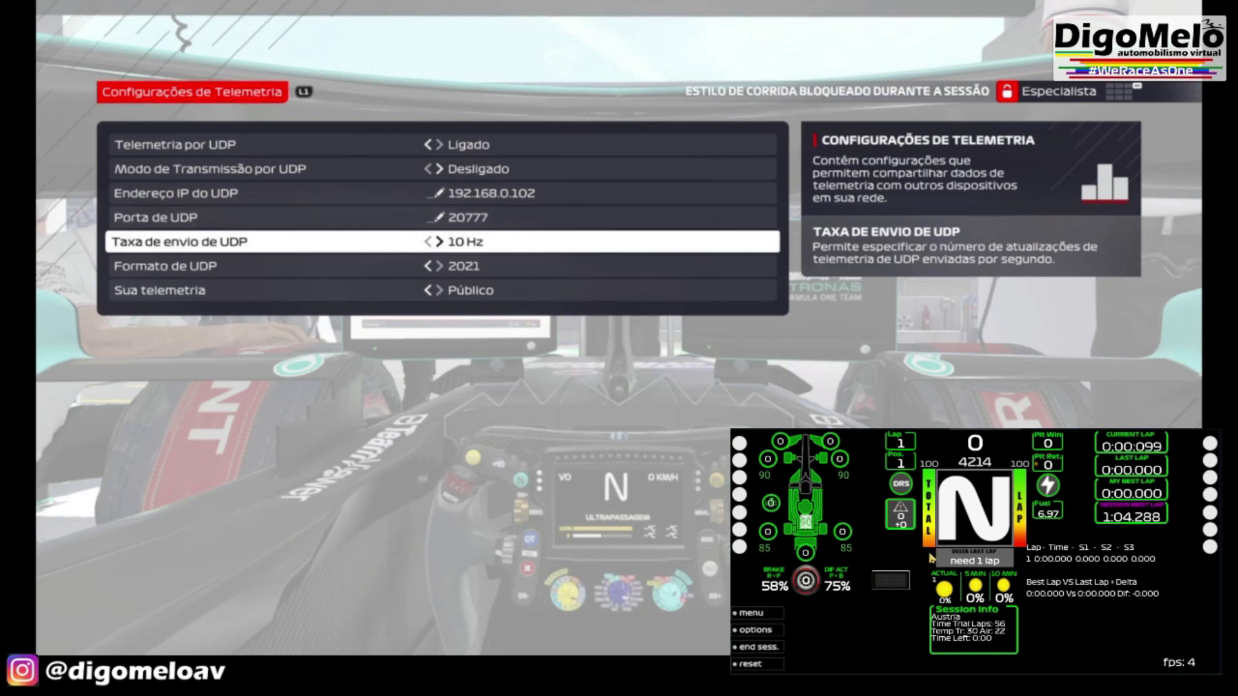
key(Right)
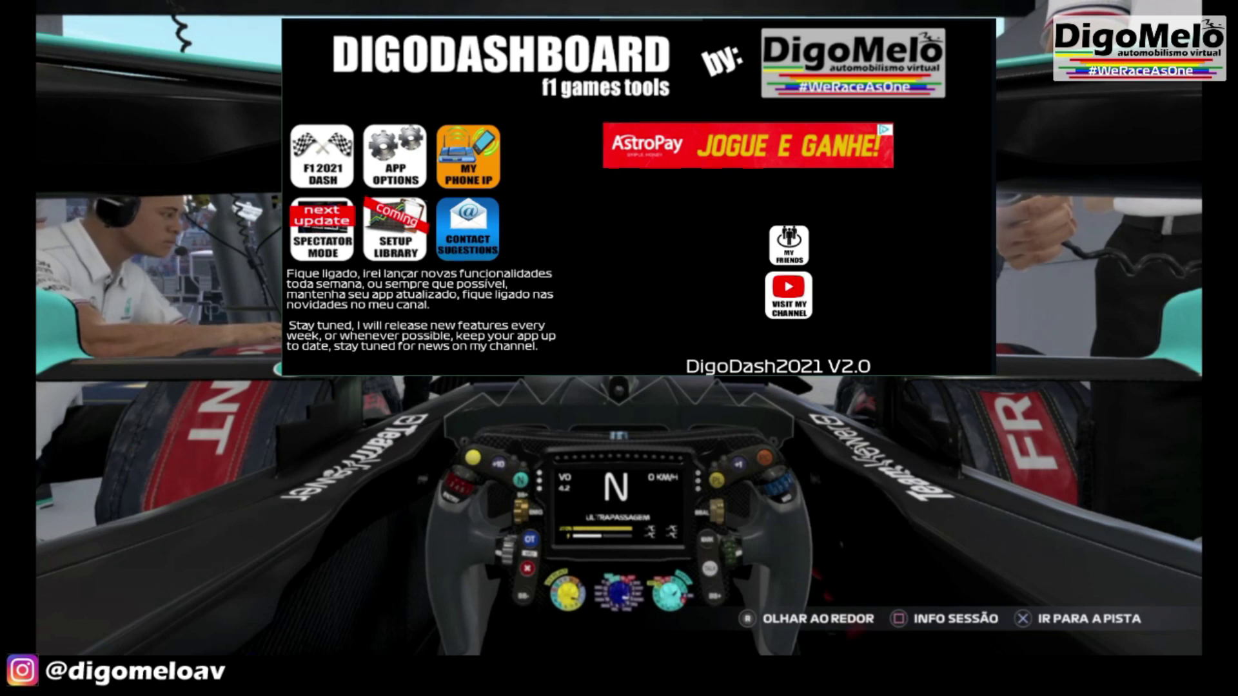
Open the F1 2021 DASH live dashboard from the DigoDashboard main menu.
click(325, 158)
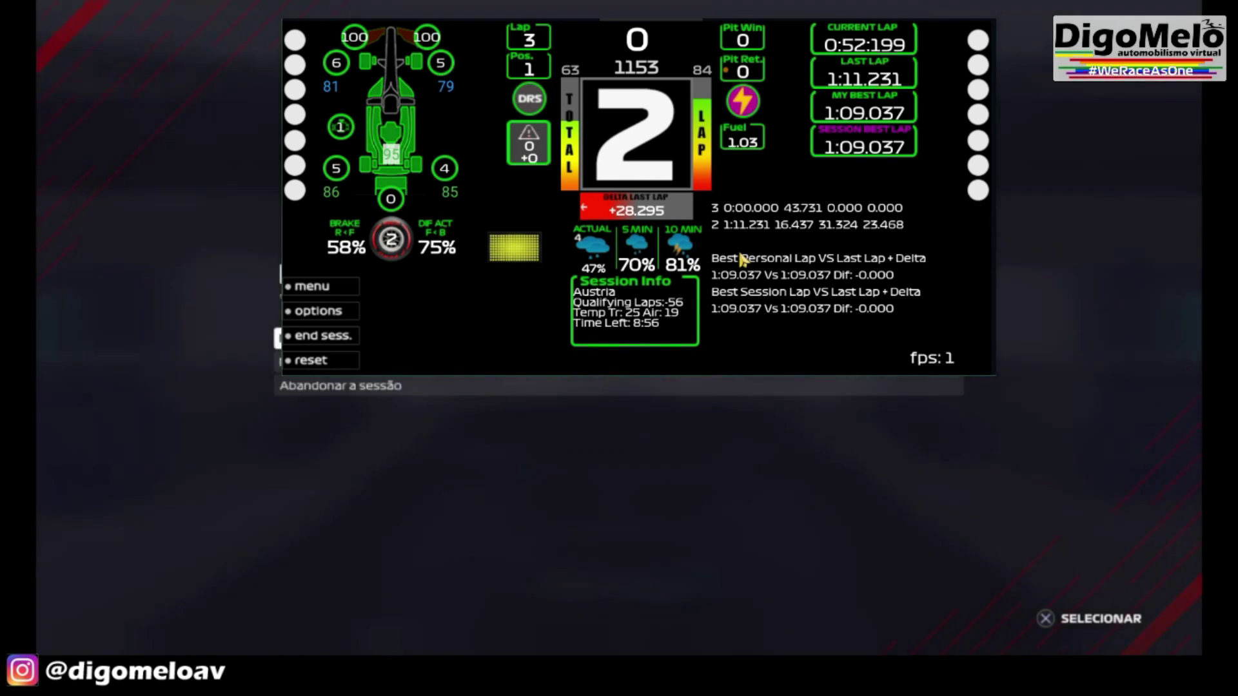
Abandon the qualifying session, then pause the Austria race while the dash shows P7.
key(Return)
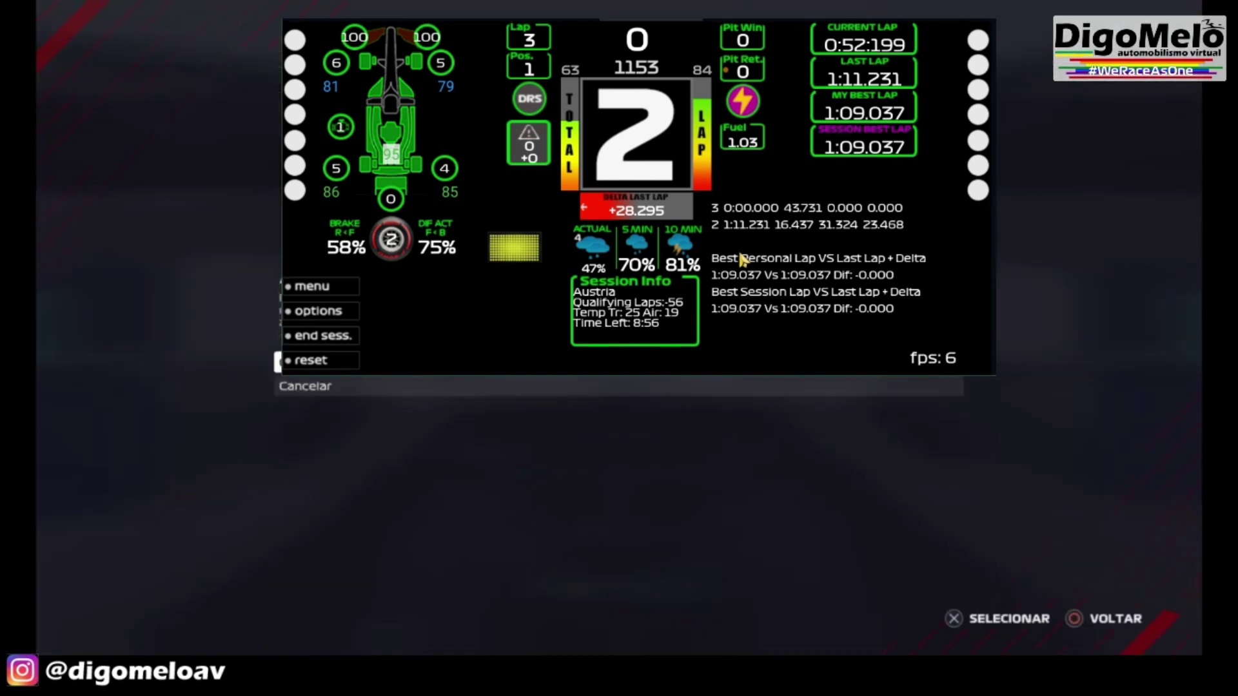
key(Return)
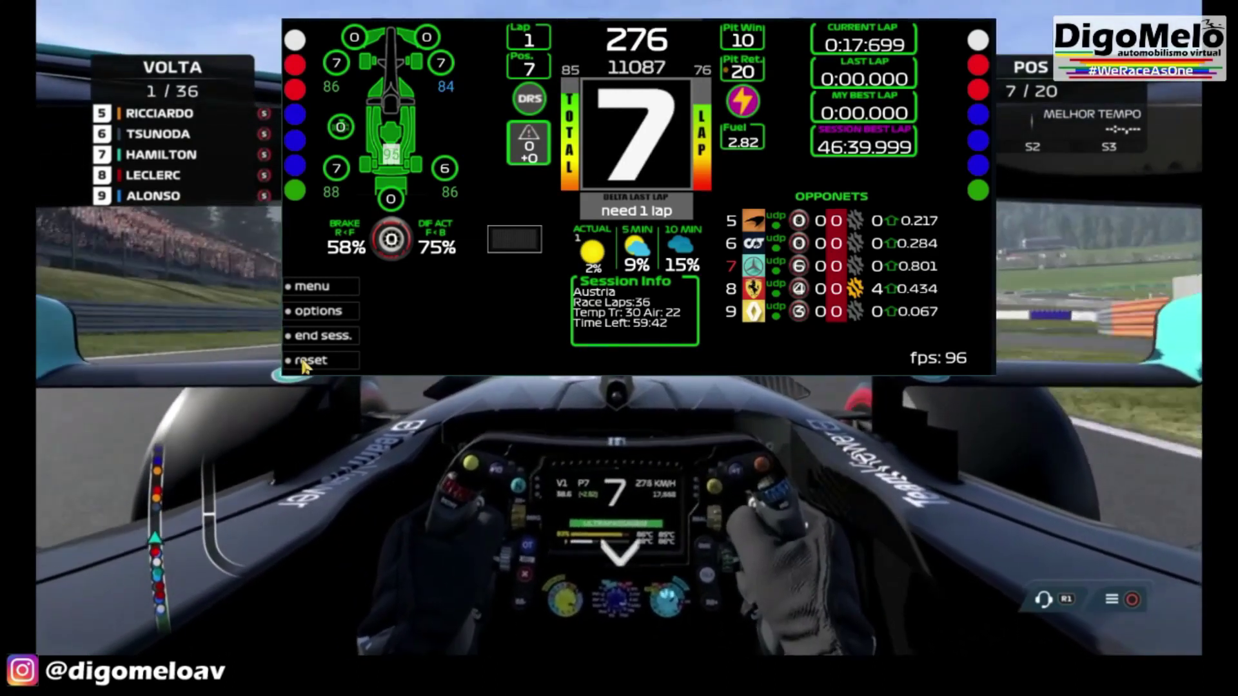
key(Escape)
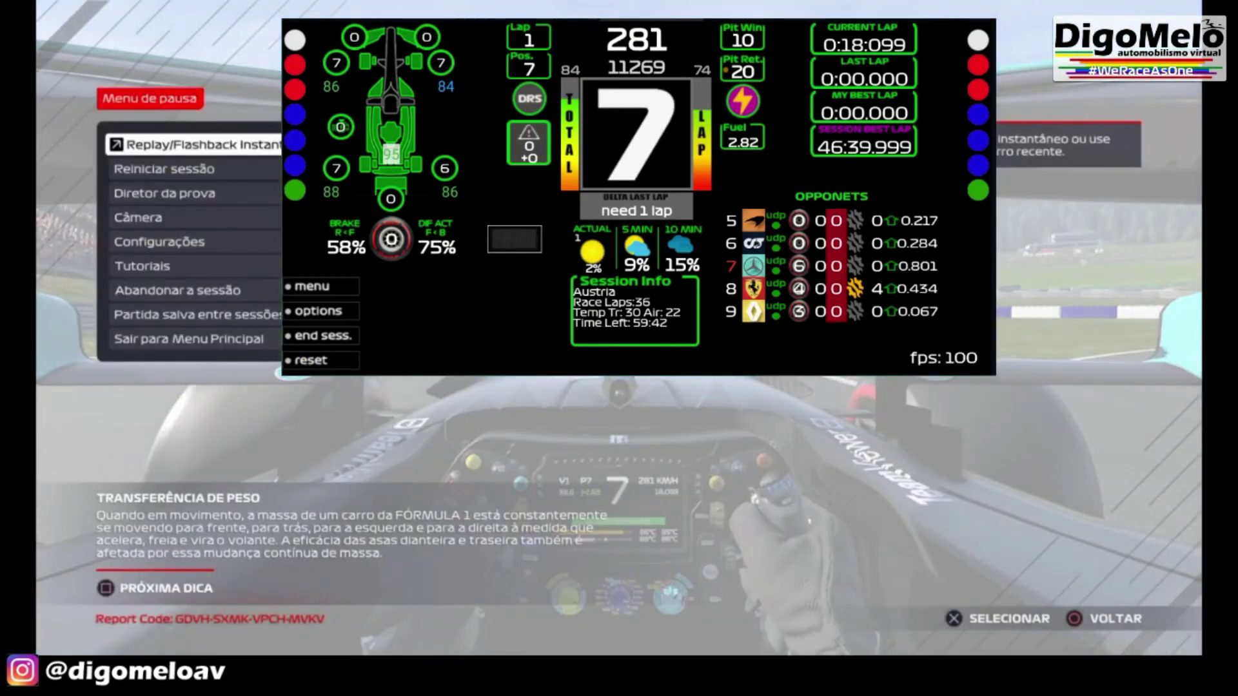